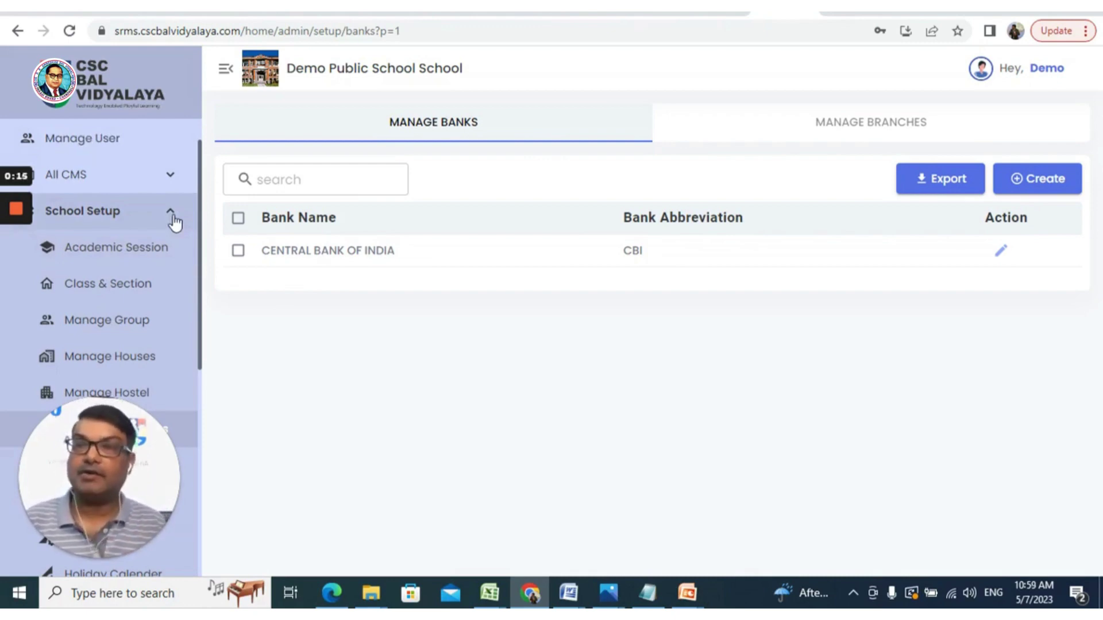
# Reload the Banks & Branches page, browse the bank and branch lists, and discard a new-bank form
pyautogui.scroll(-4, 167, 330)
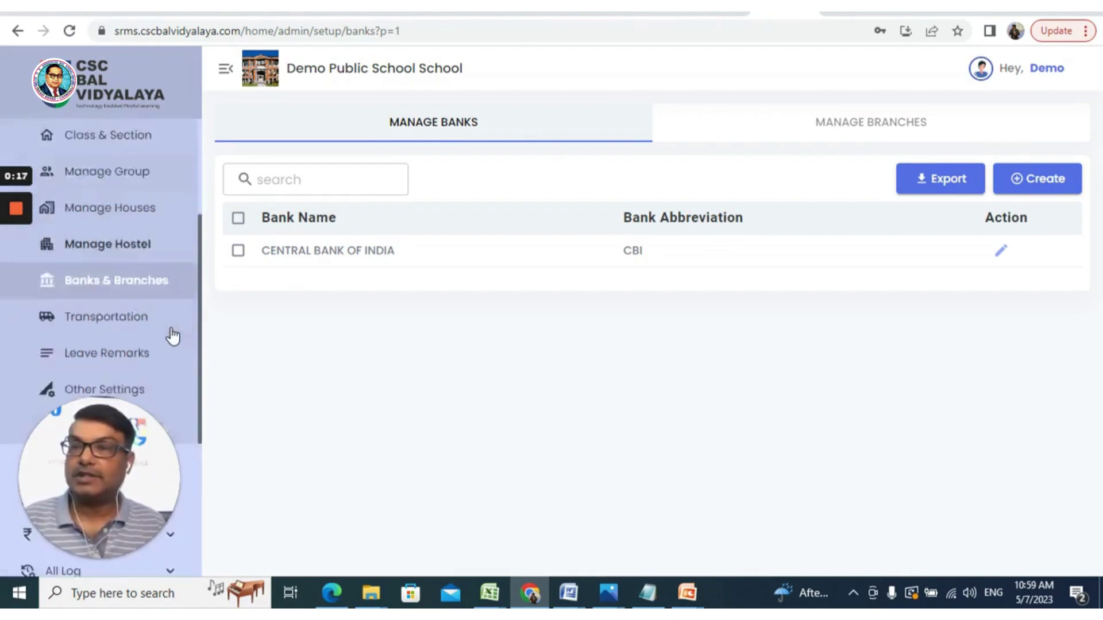
pyautogui.scroll(2, 143, 253)
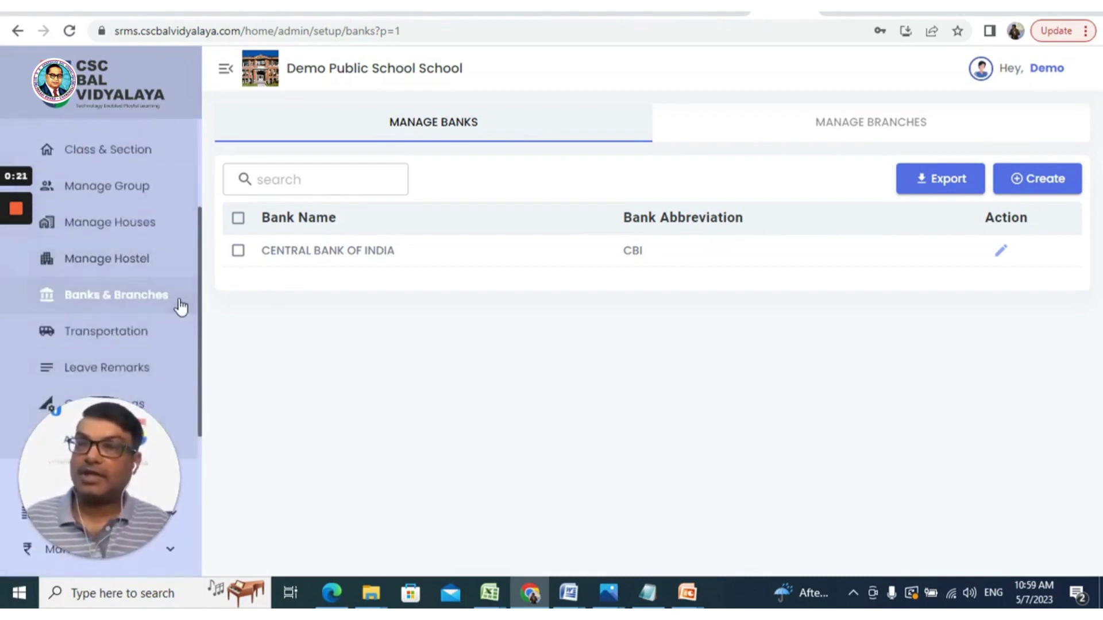
pyautogui.click(146, 306)
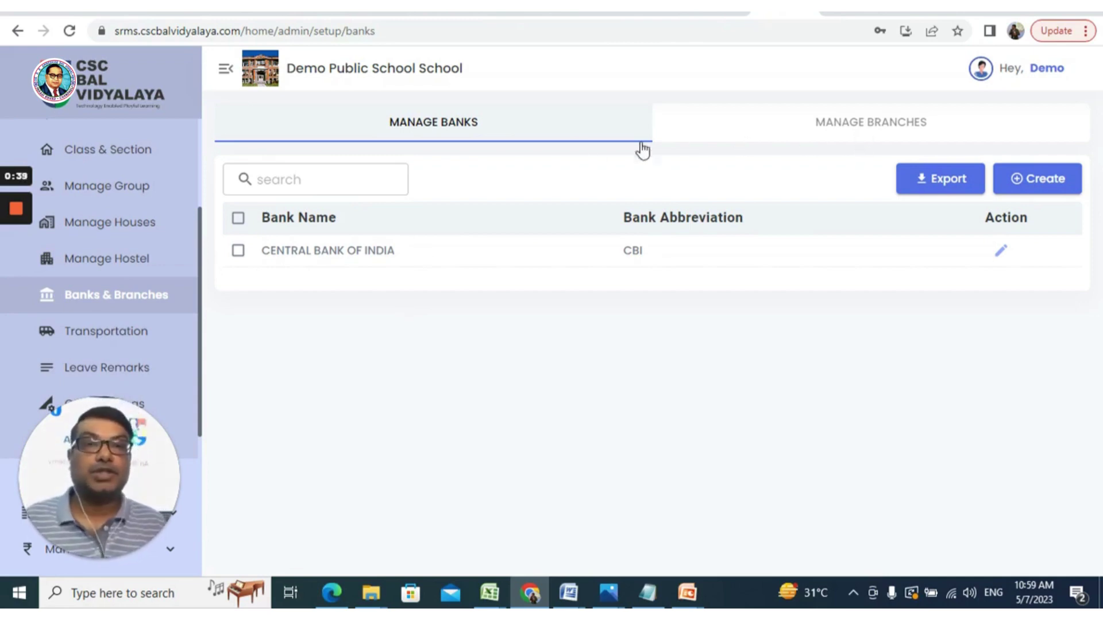
pyautogui.click(899, 131)
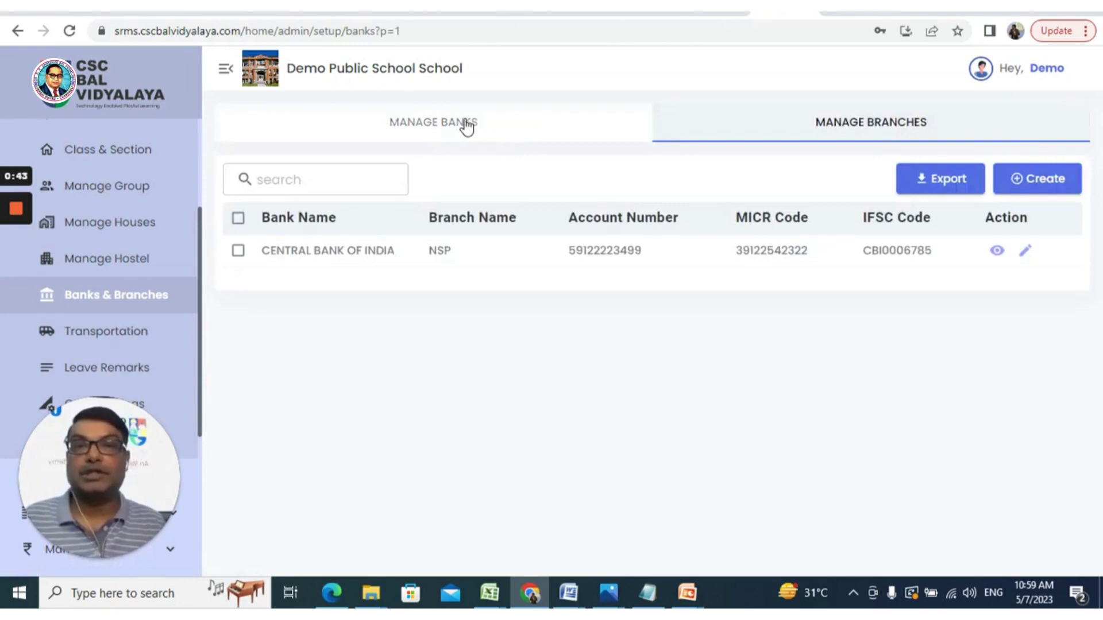
pyautogui.click(466, 125)
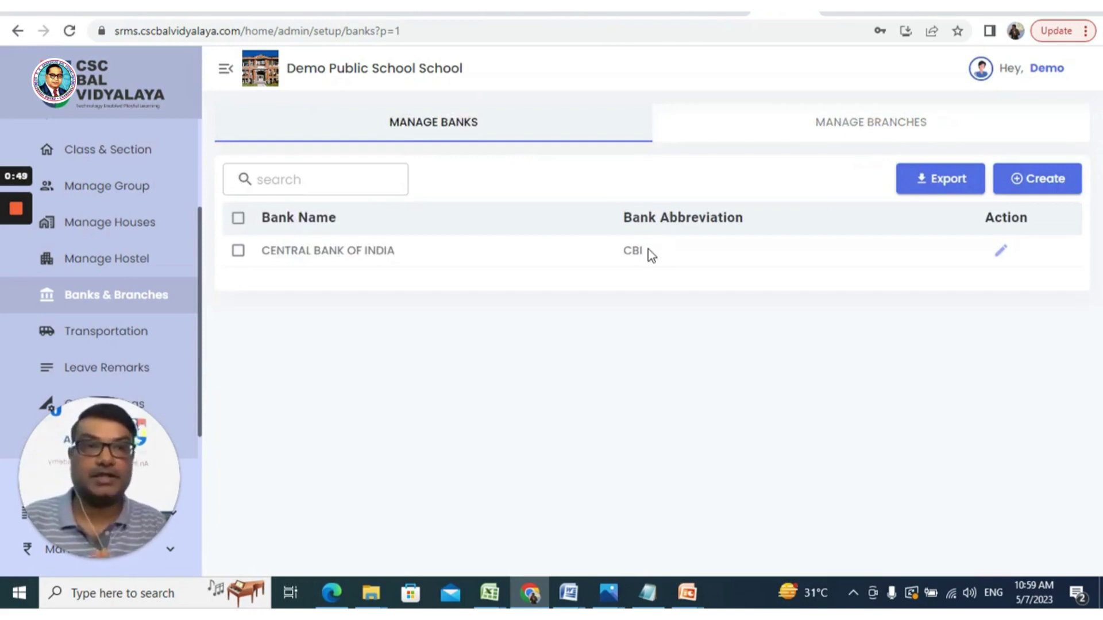
pyautogui.click(1032, 183)
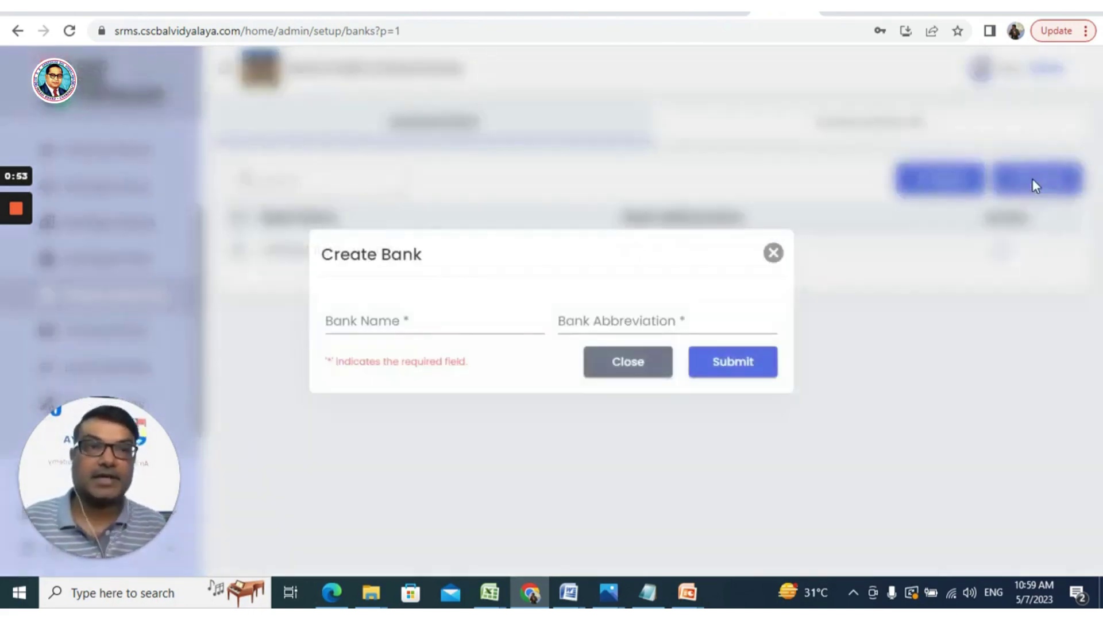
pyautogui.click(445, 325)
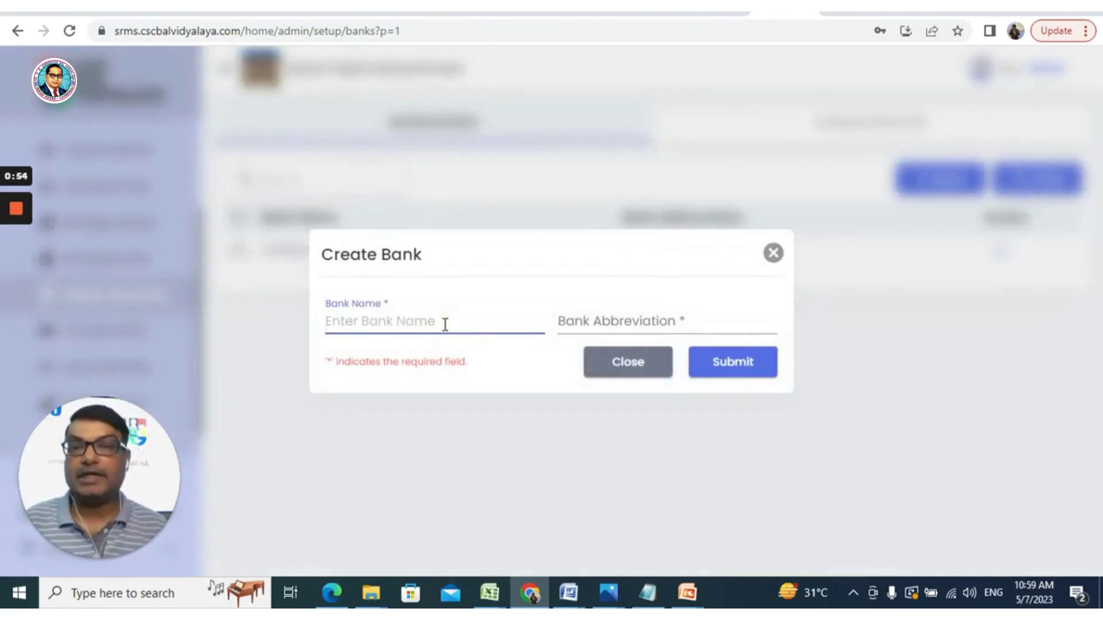
pyautogui.click(771, 254)
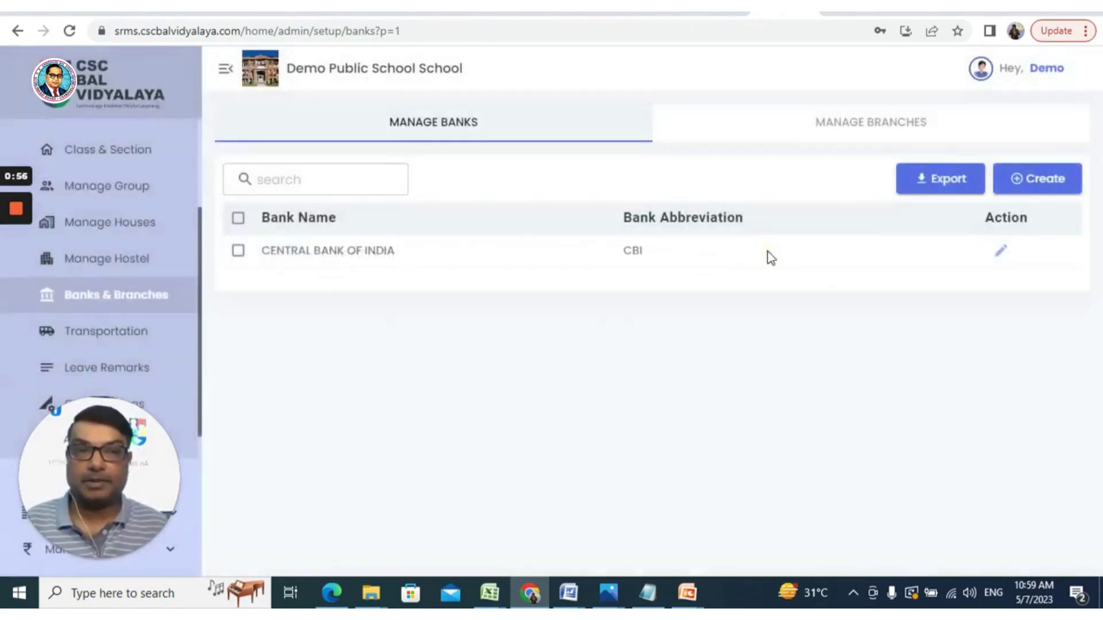
# Create the bank 'State Bank of India' with abbreviation 'SBI' and submit it
pyautogui.click(1037, 189)
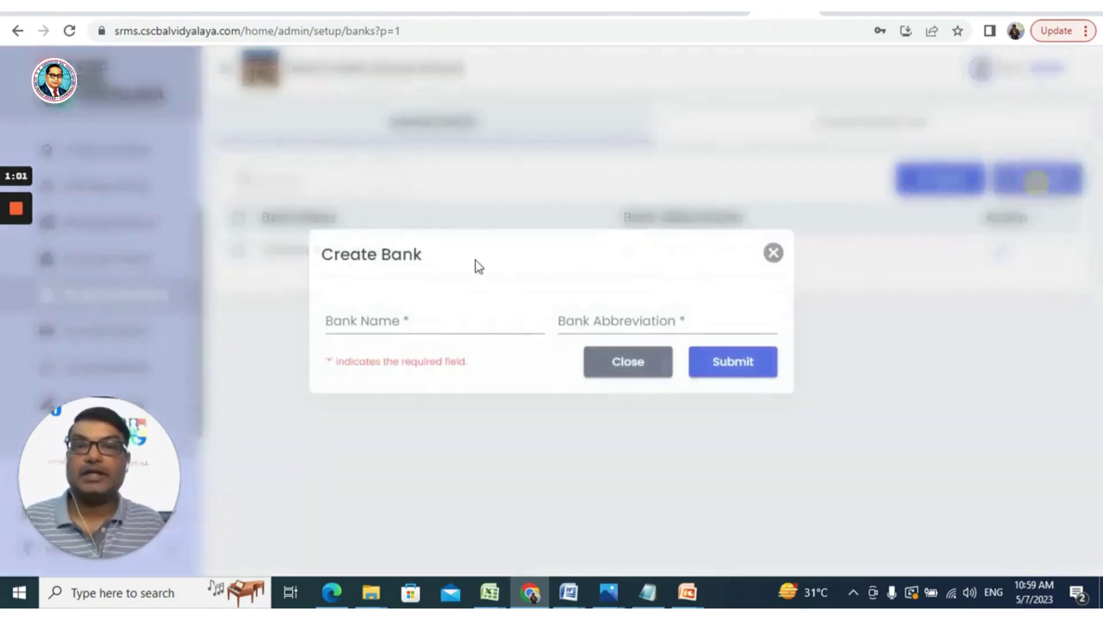
pyautogui.click(446, 323)
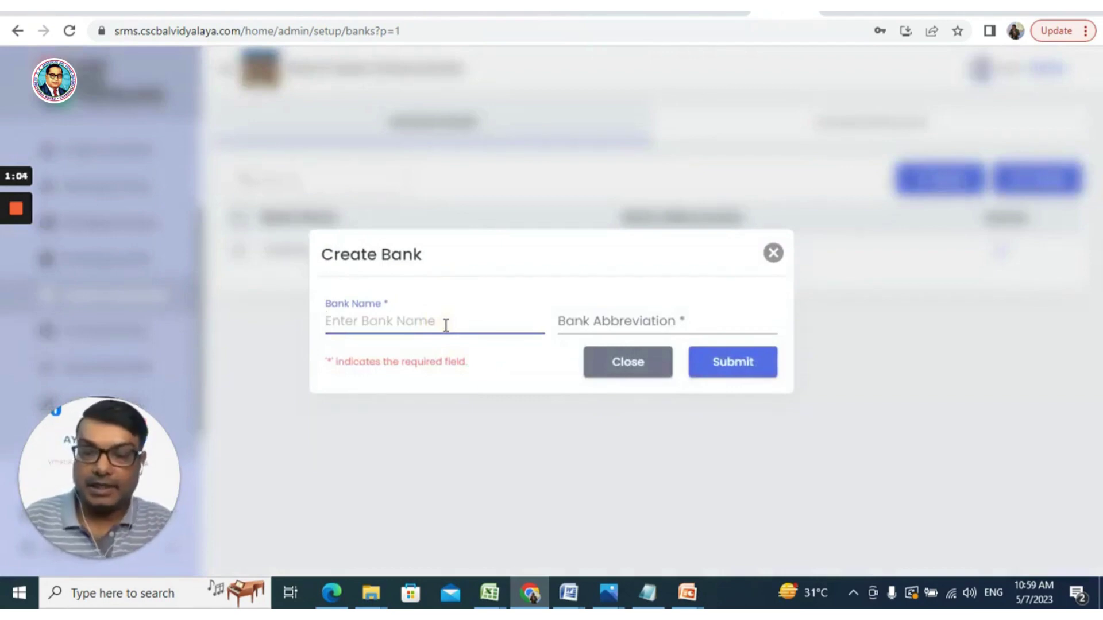
pyautogui.write('Stae')
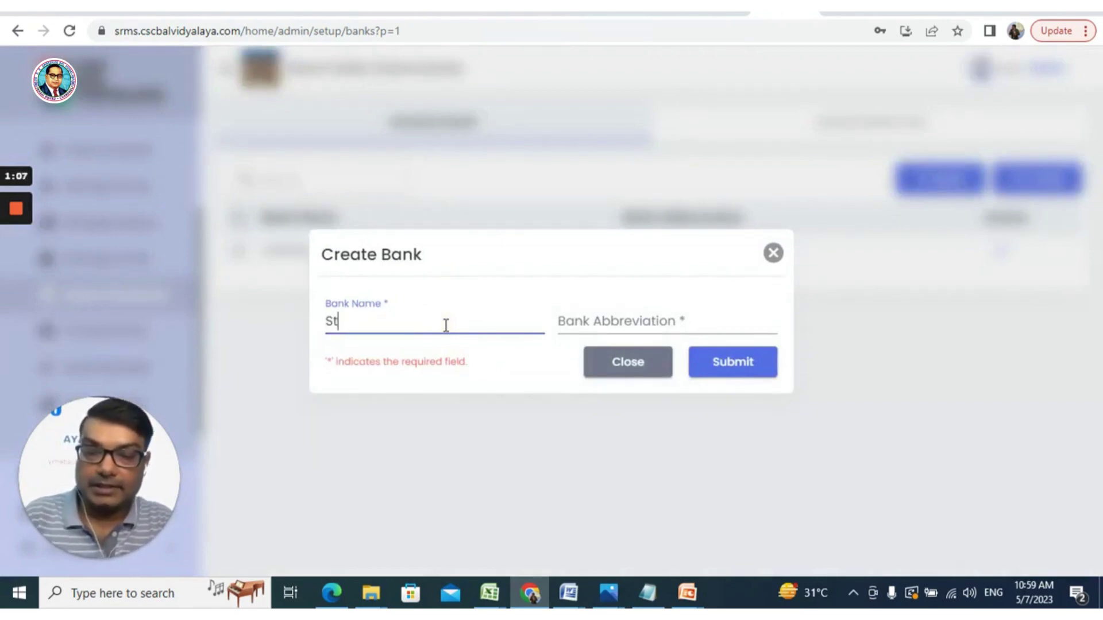
pyautogui.press('BackSpace')
pyautogui.press('BackSpace')
pyautogui.write('a')
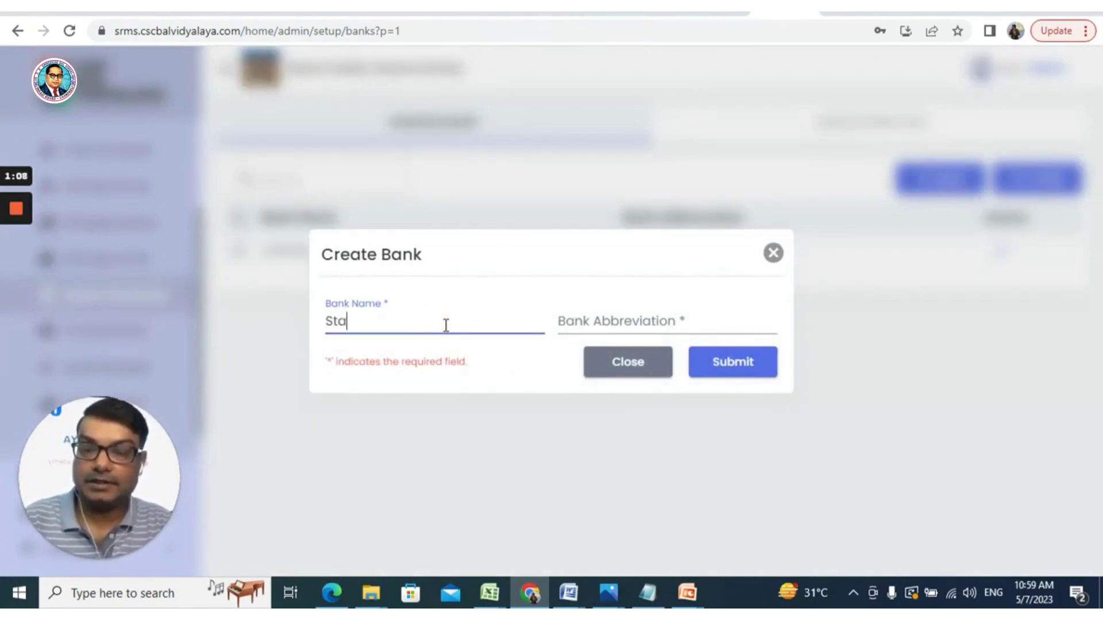
pyautogui.write('te Bank ')
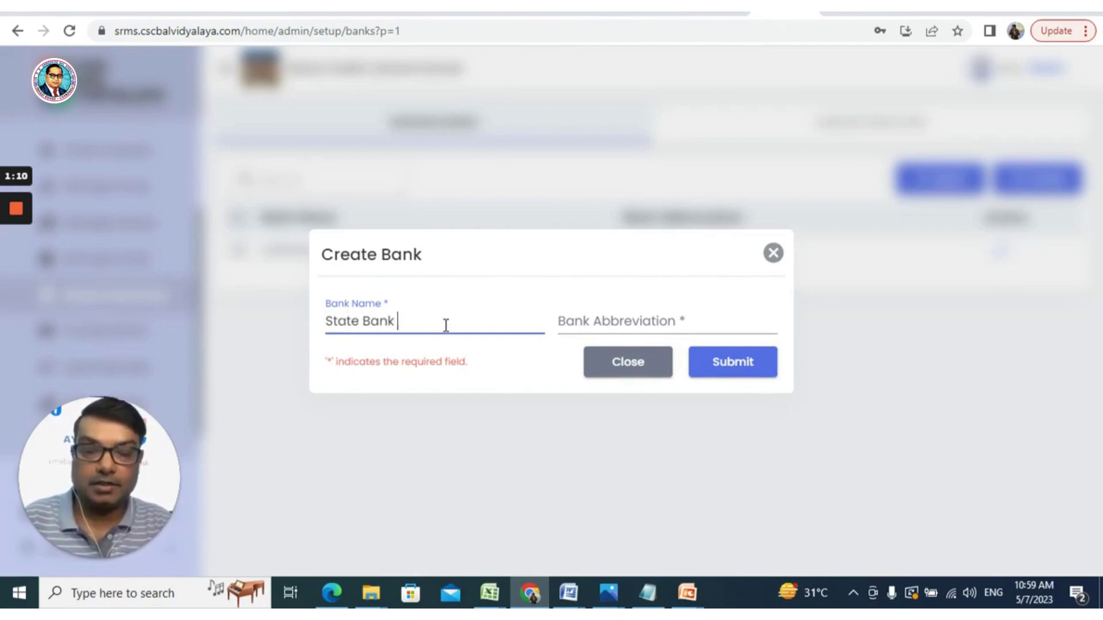
pyautogui.write('Of ')
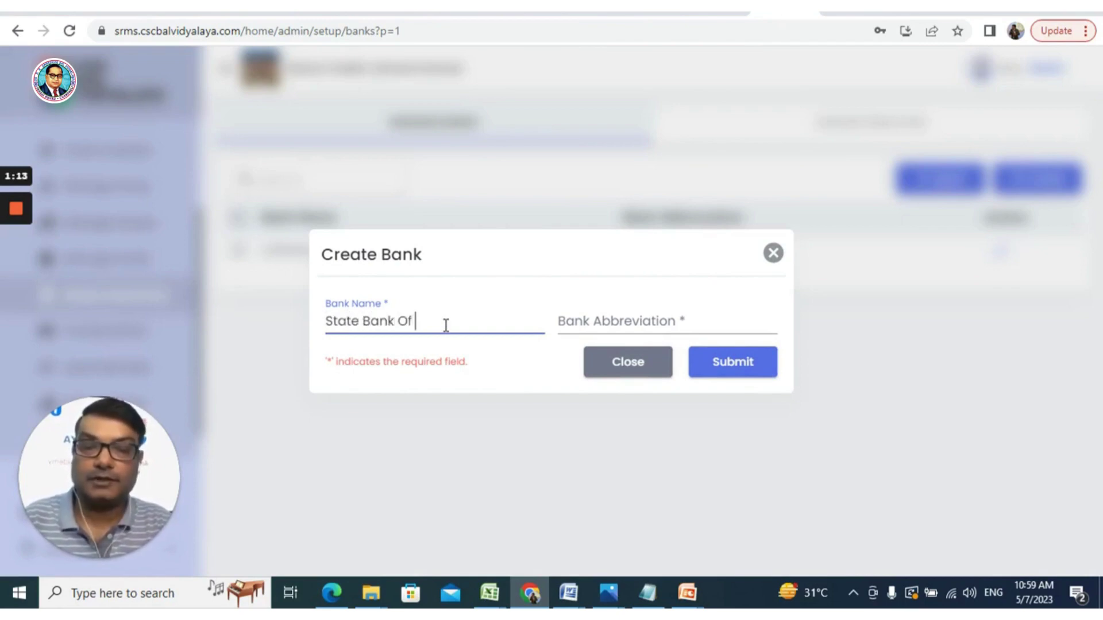
pyautogui.write('India')
pyautogui.press('Left')
pyautogui.press('Left')
pyautogui.press('Left')
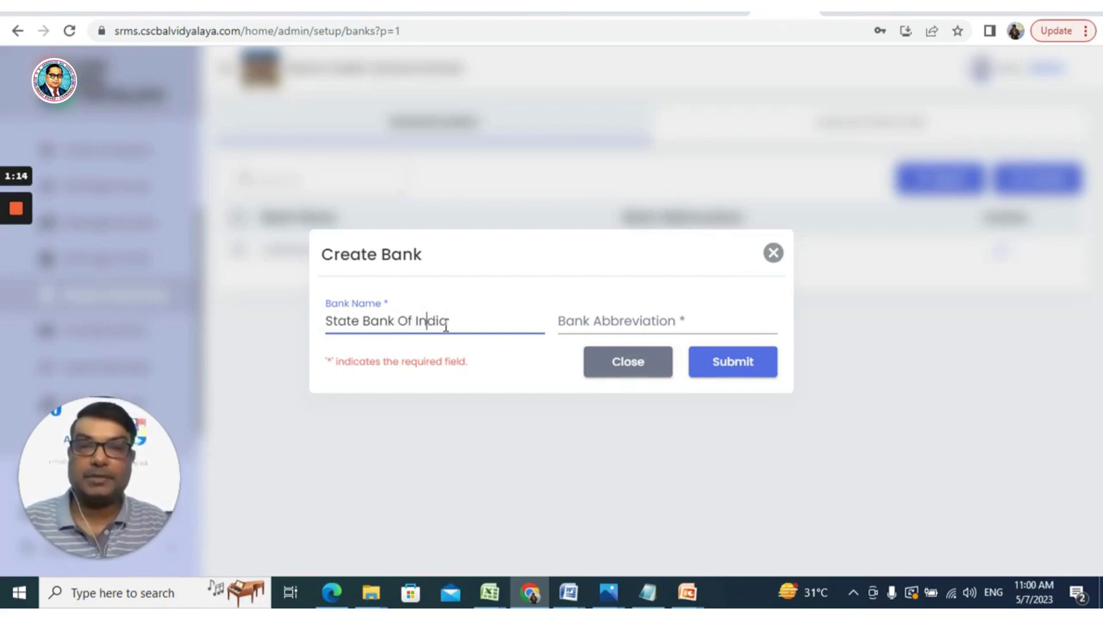
pyautogui.press('Left')
pyautogui.press('Left')
pyautogui.press('Left')
pyautogui.press('Left')
pyautogui.press('BackSpace')
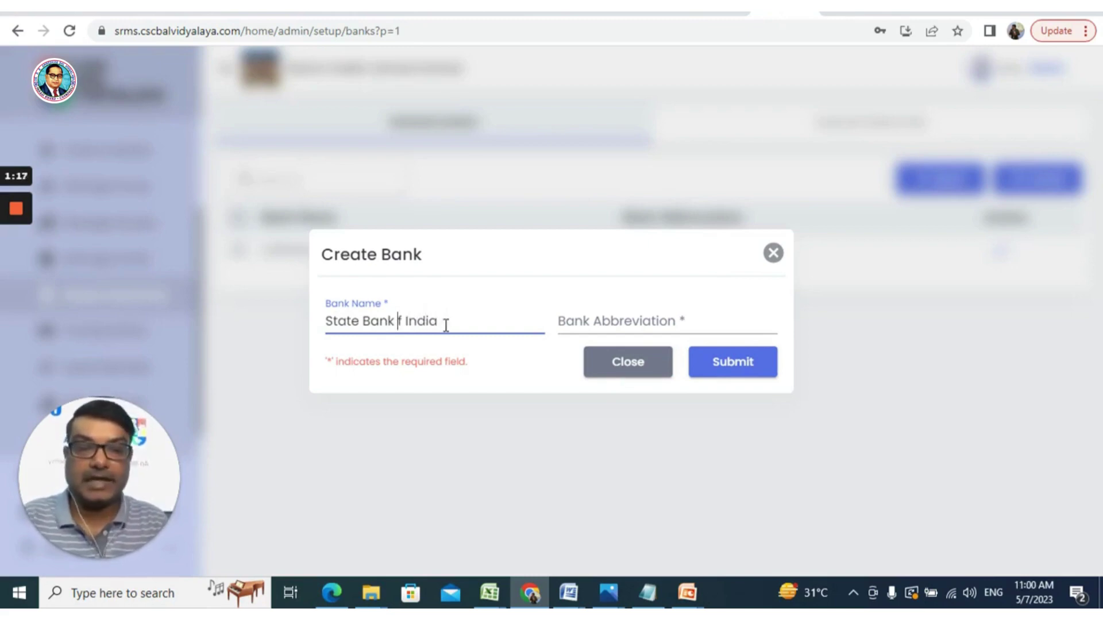
pyautogui.write('o')
pyautogui.click(648, 314)
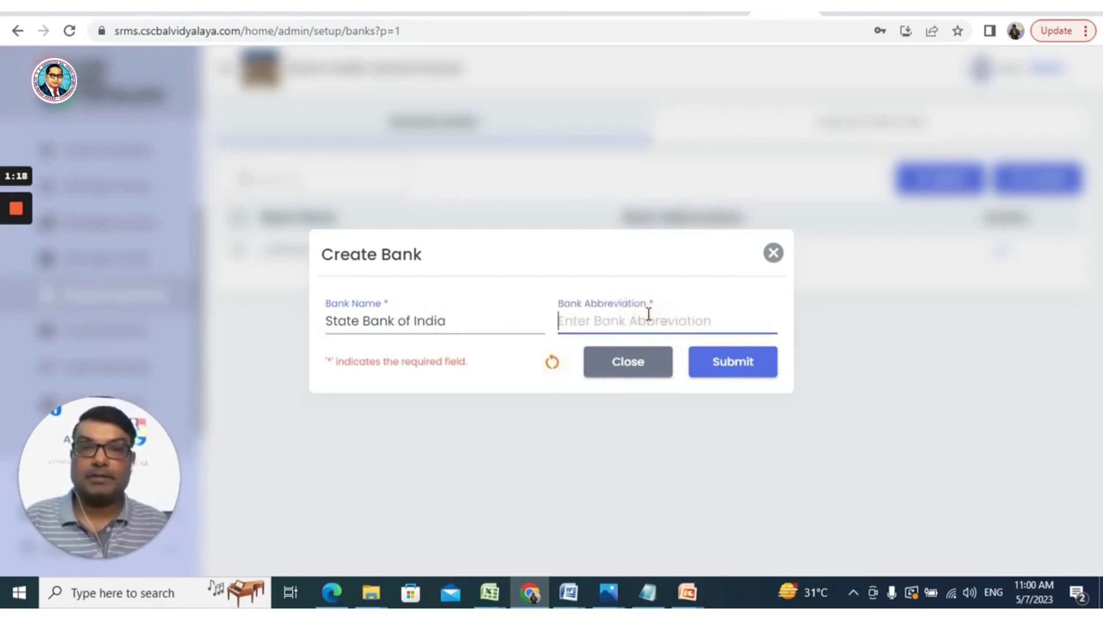
pyautogui.write('SBI')
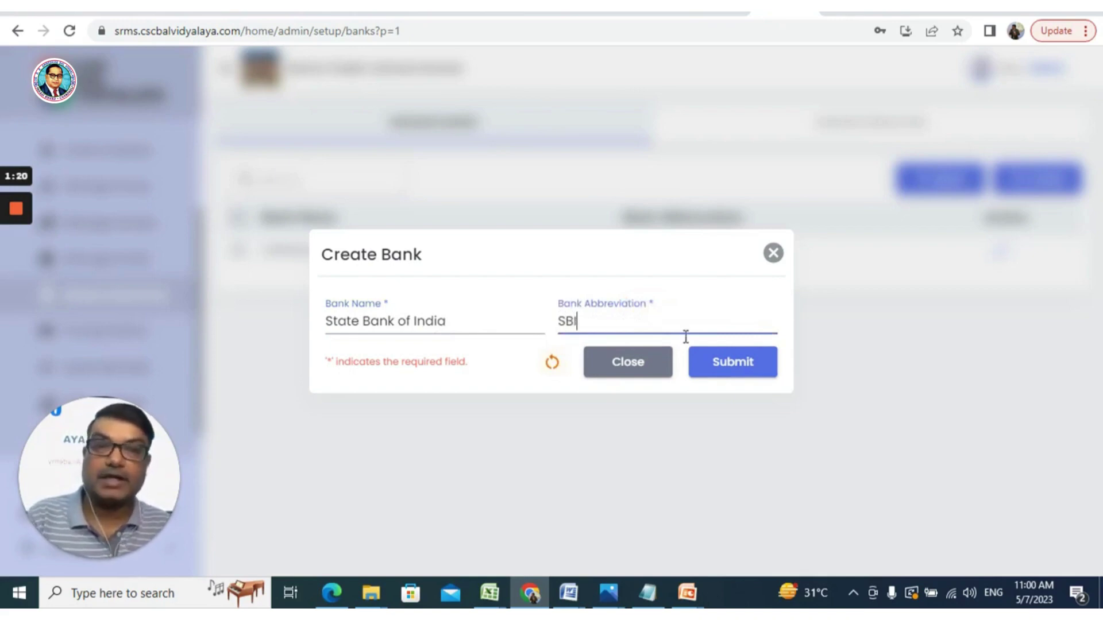
pyautogui.click(742, 366)
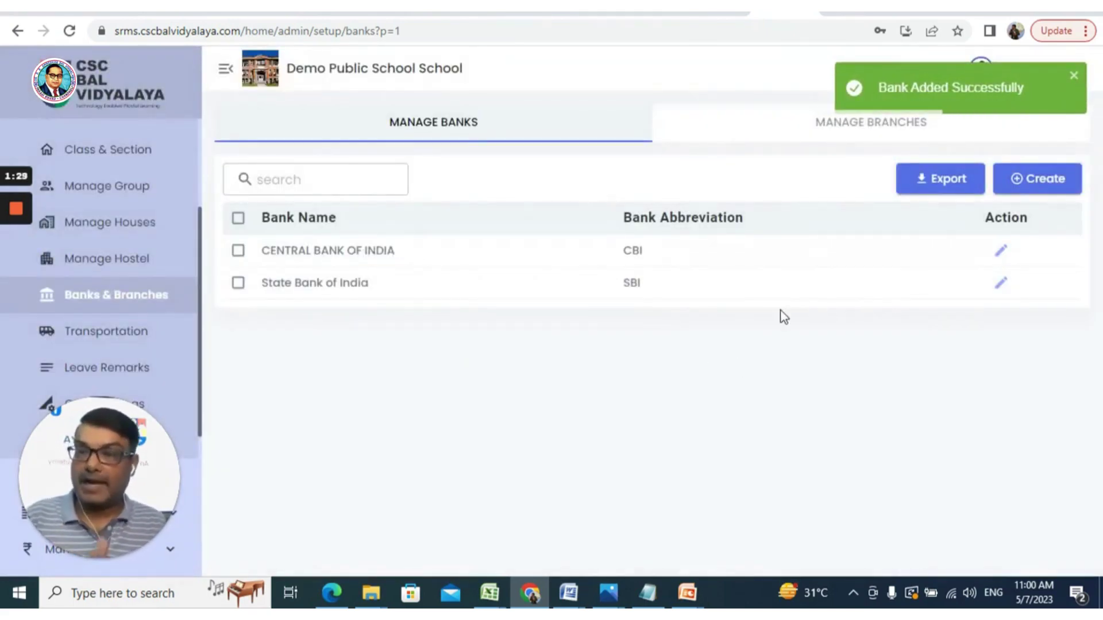
# Start a new branch under Manage Branches with State Bank of India selected as its bank
pyautogui.click(878, 133)
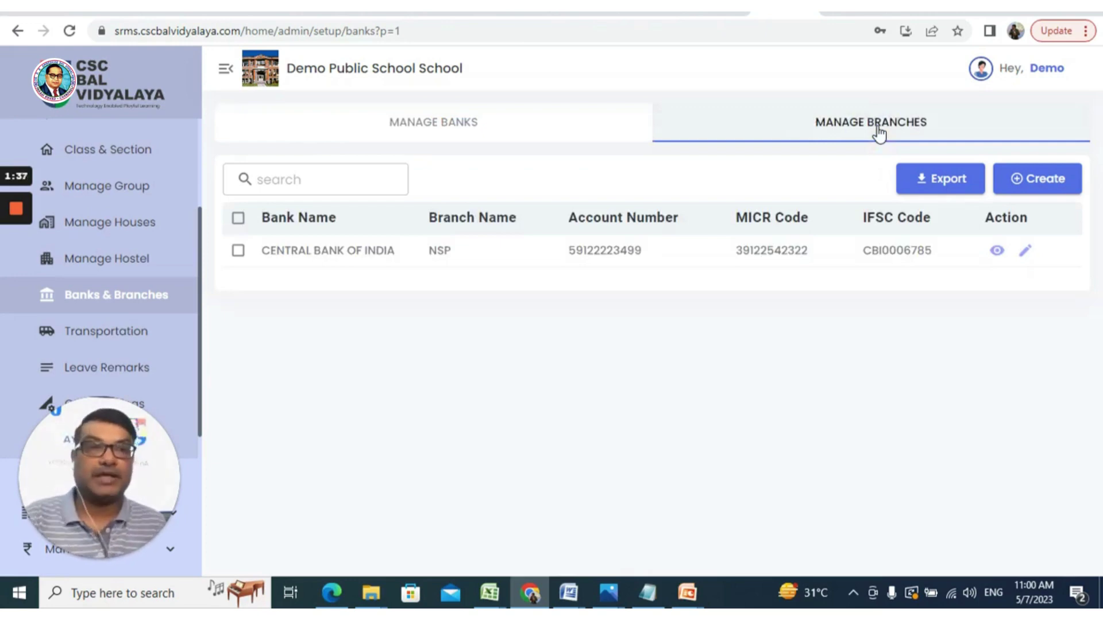
pyautogui.click(1044, 183)
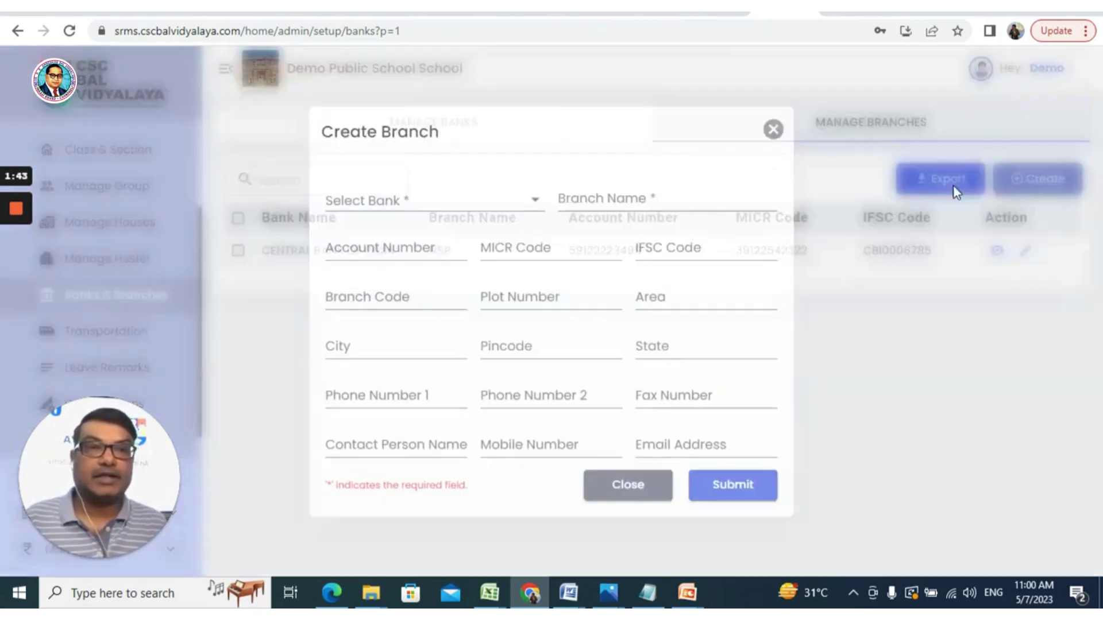
pyautogui.click(395, 201)
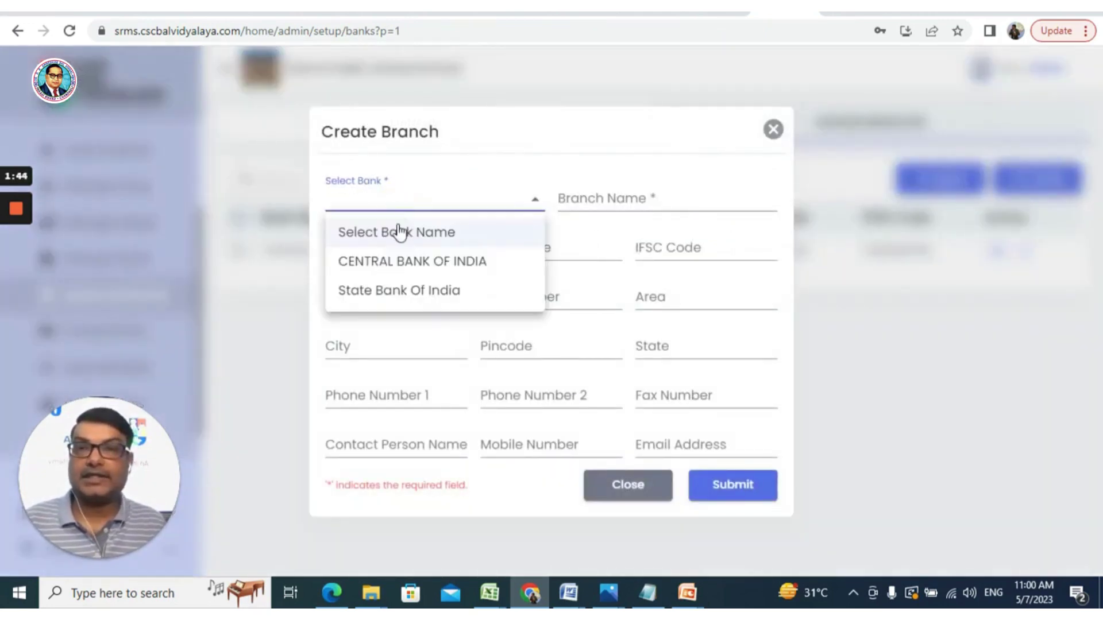
pyautogui.click(409, 298)
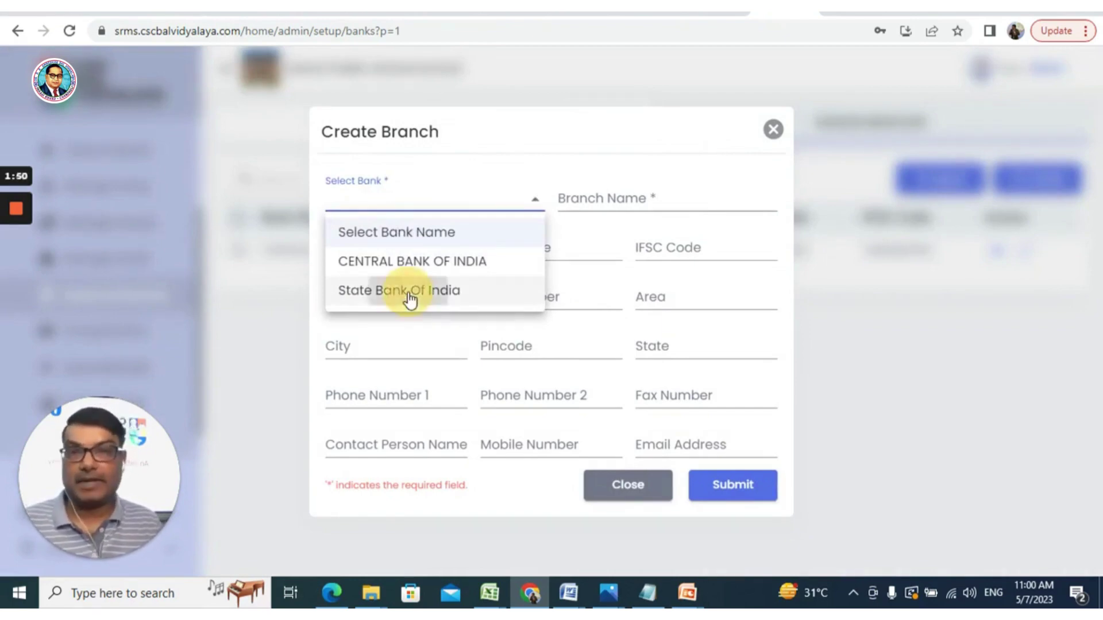
pyautogui.click(601, 198)
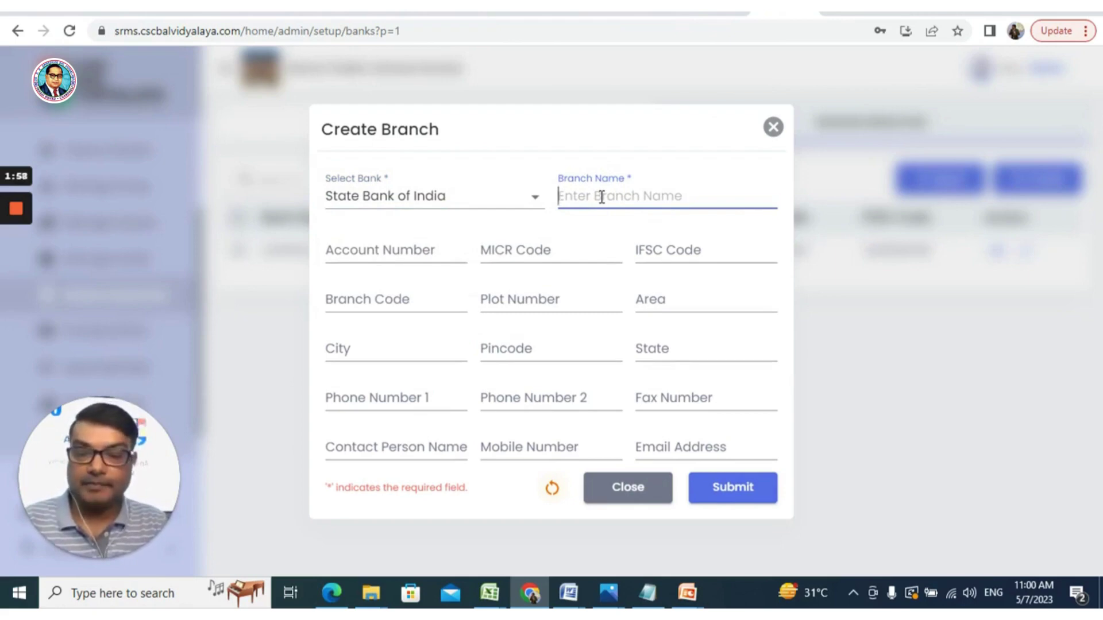
# Enter branch name Nehru Place, the account number, and IFSC code SBIN0012112
pyautogui.write('Neh')
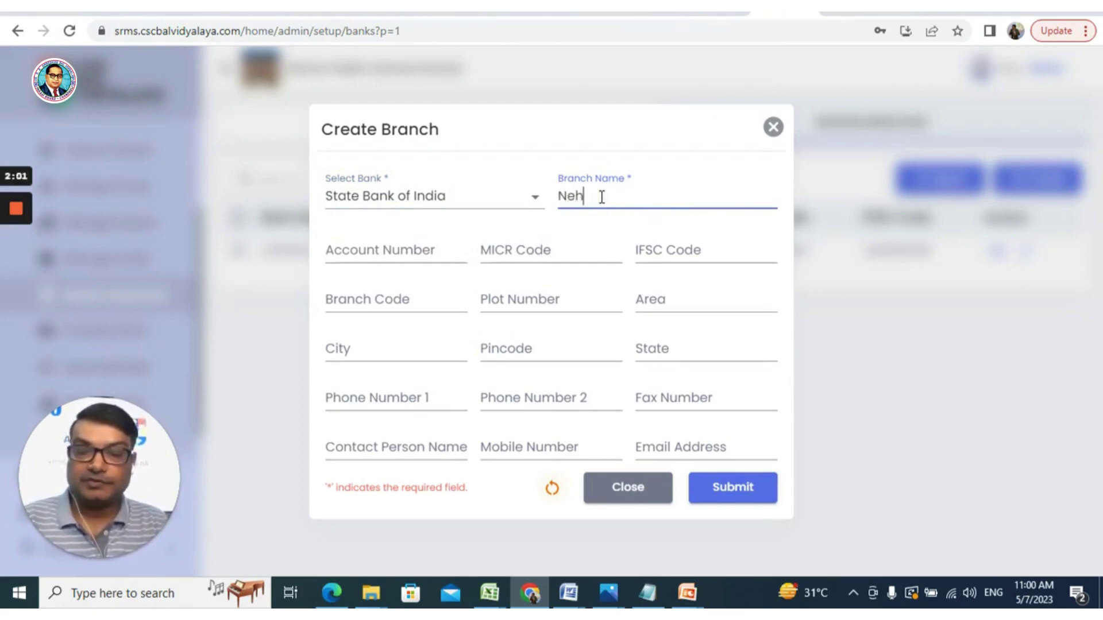
pyautogui.write('ru Place')
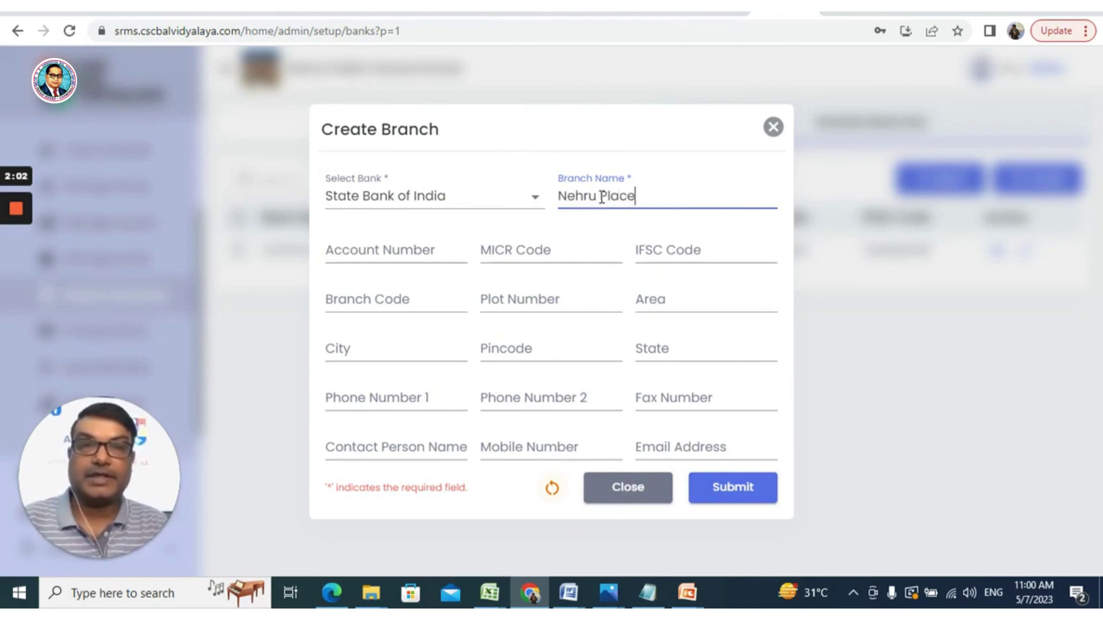
pyautogui.click(444, 251)
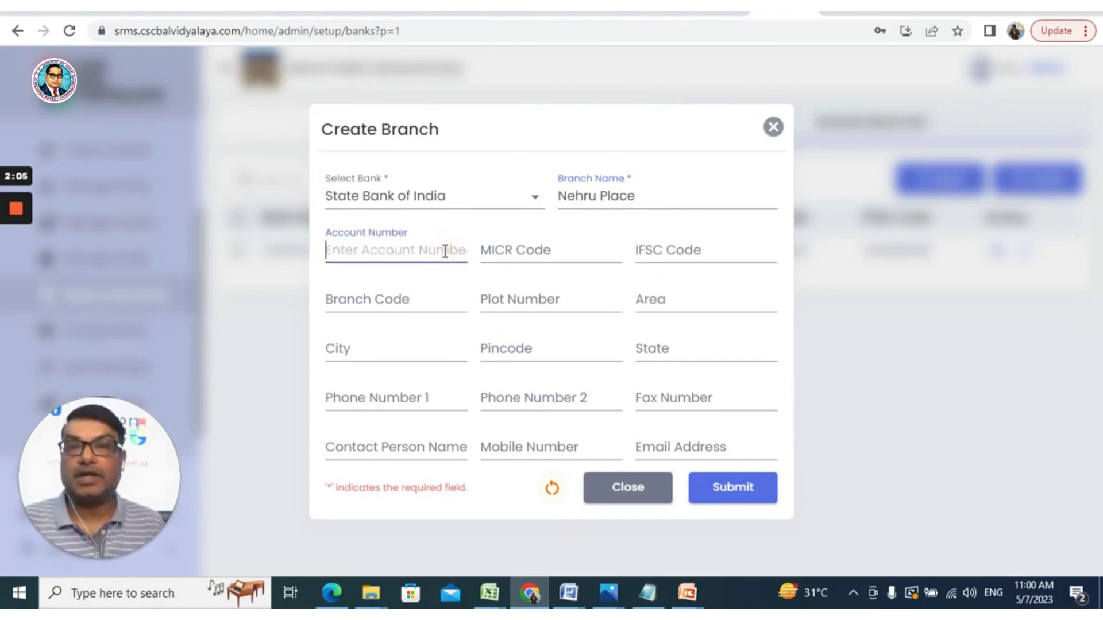
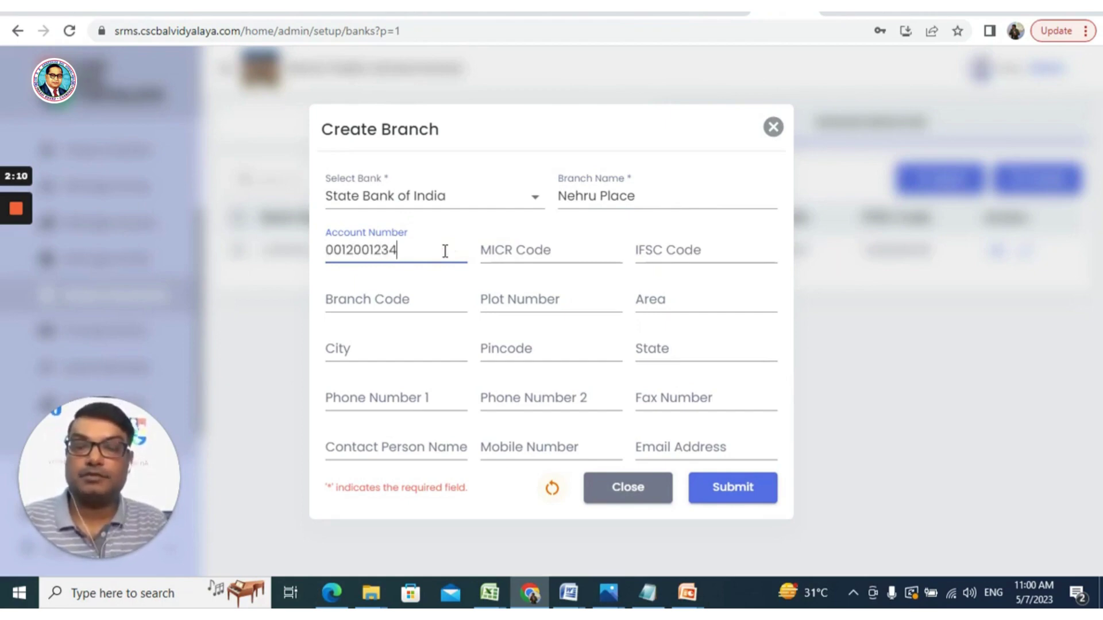
pyautogui.click(574, 247)
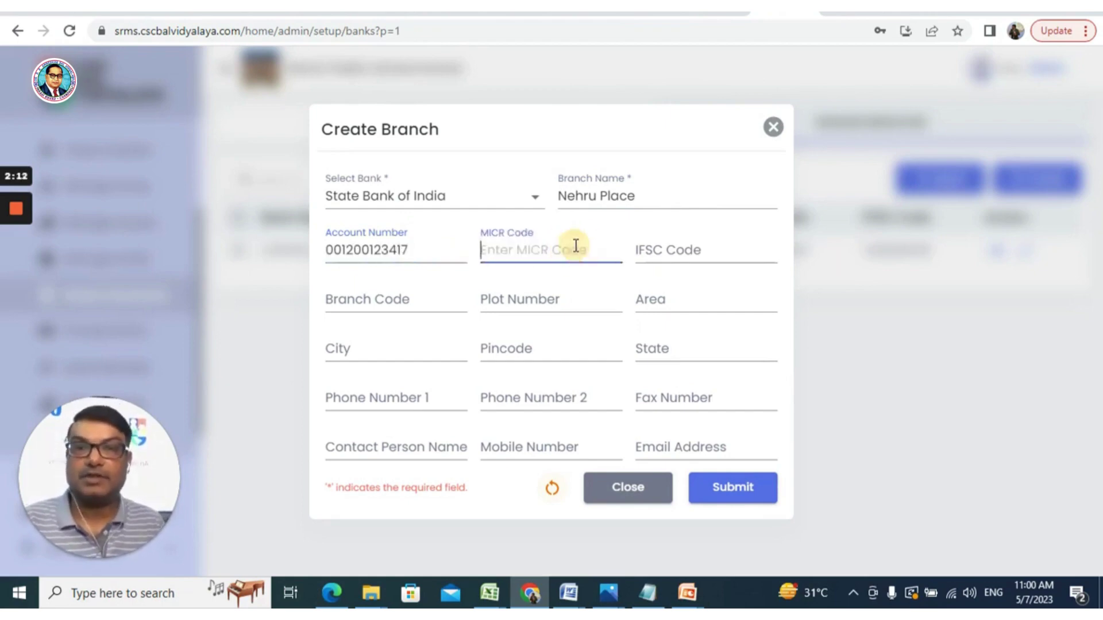
pyautogui.click(652, 247)
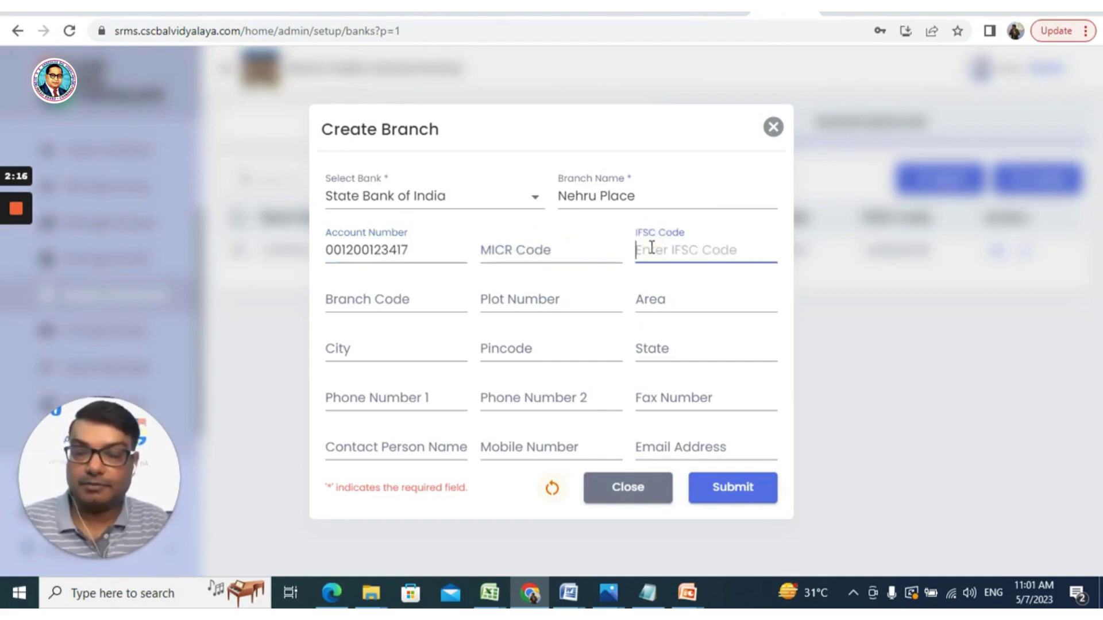
pyautogui.write('SBIN')
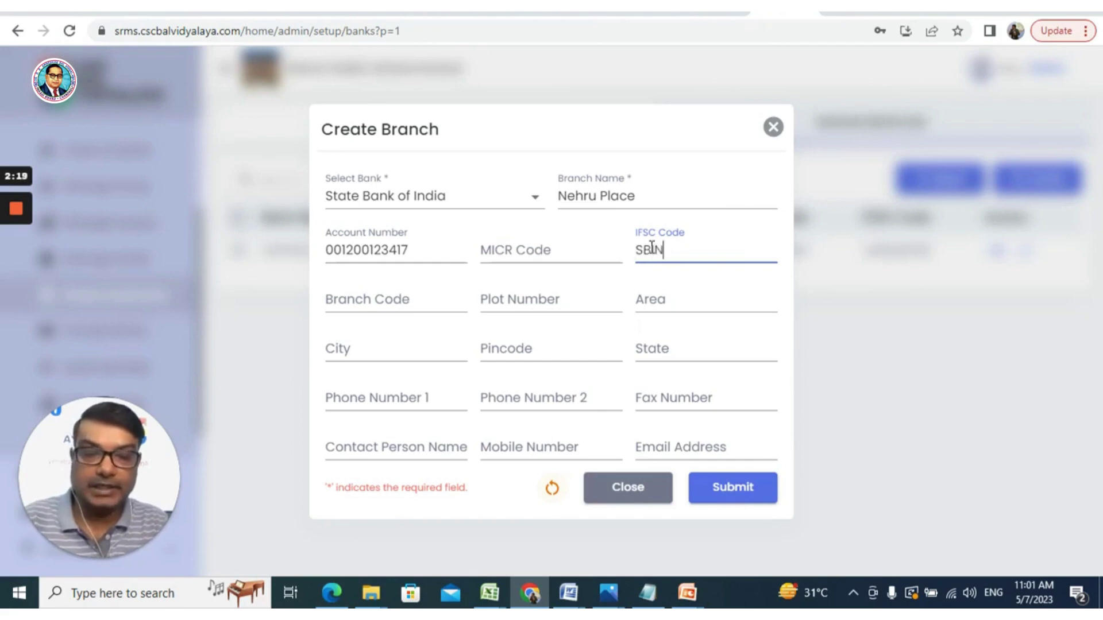
pyautogui.write('001211')
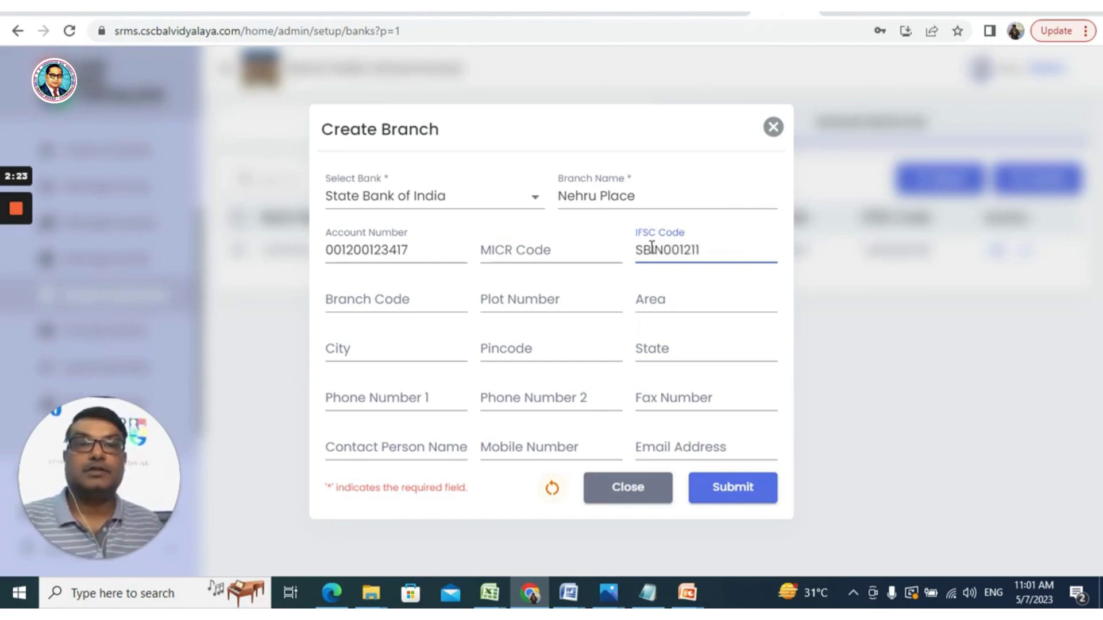
pyautogui.write('2')
pyautogui.click(434, 300)
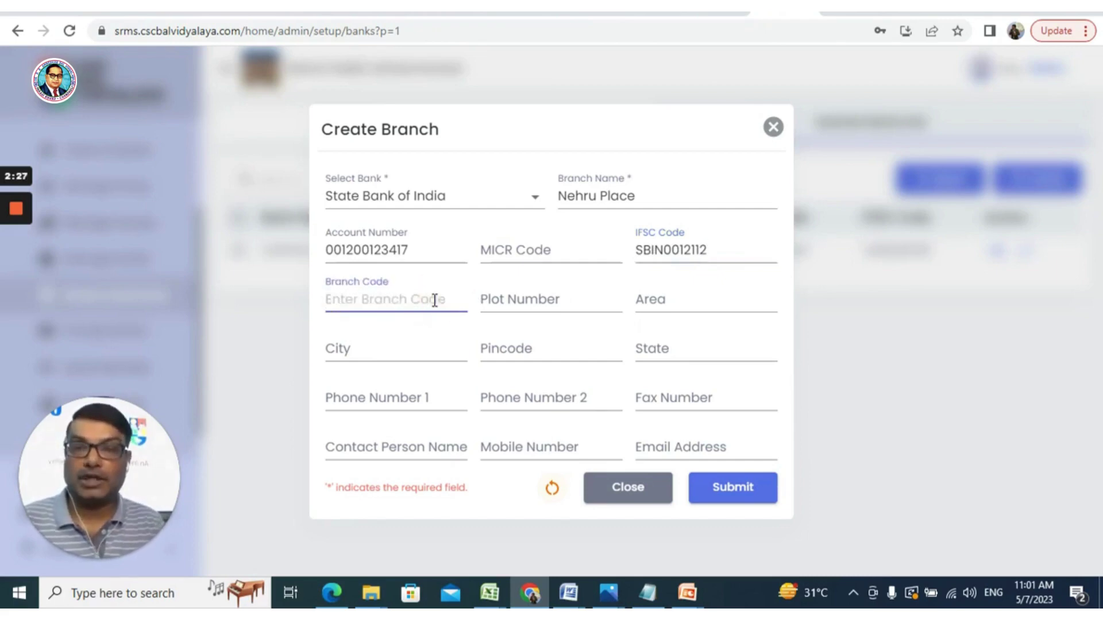
pyautogui.click(580, 298)
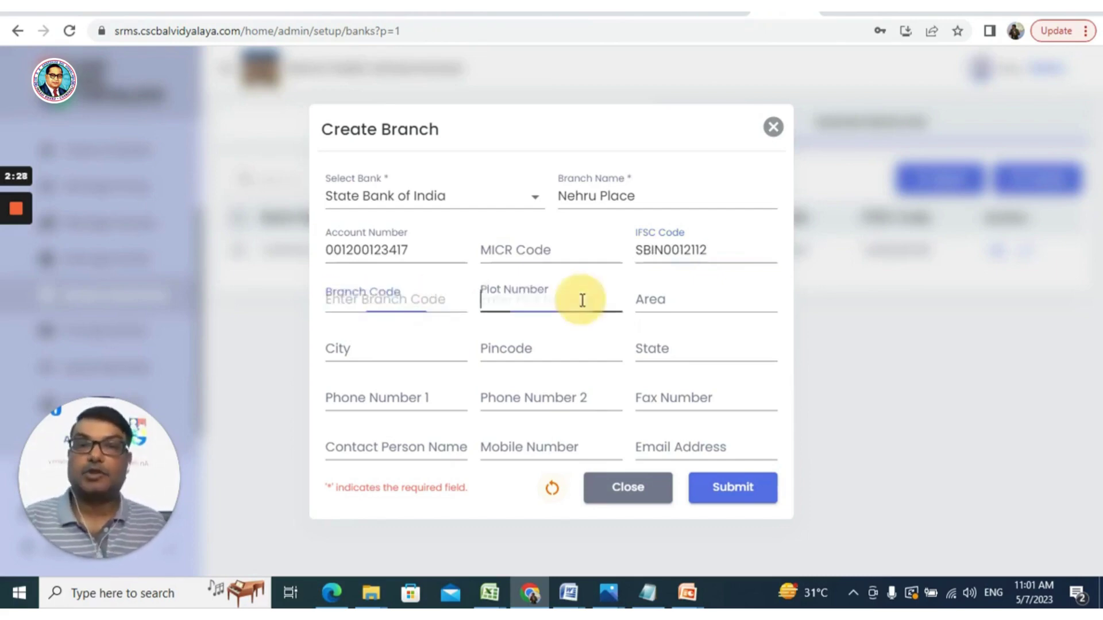
pyautogui.click(711, 300)
pyautogui.click(413, 346)
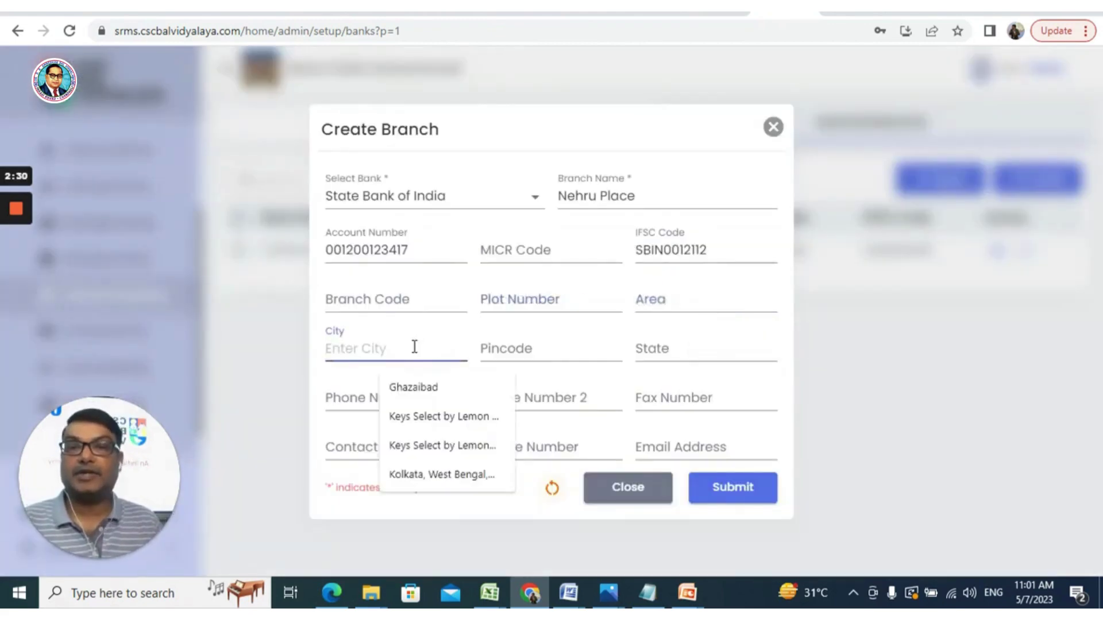
# Set city to New Delhi and state to Delhi, then submit the Nehru Place branch
pyautogui.write('nEW')
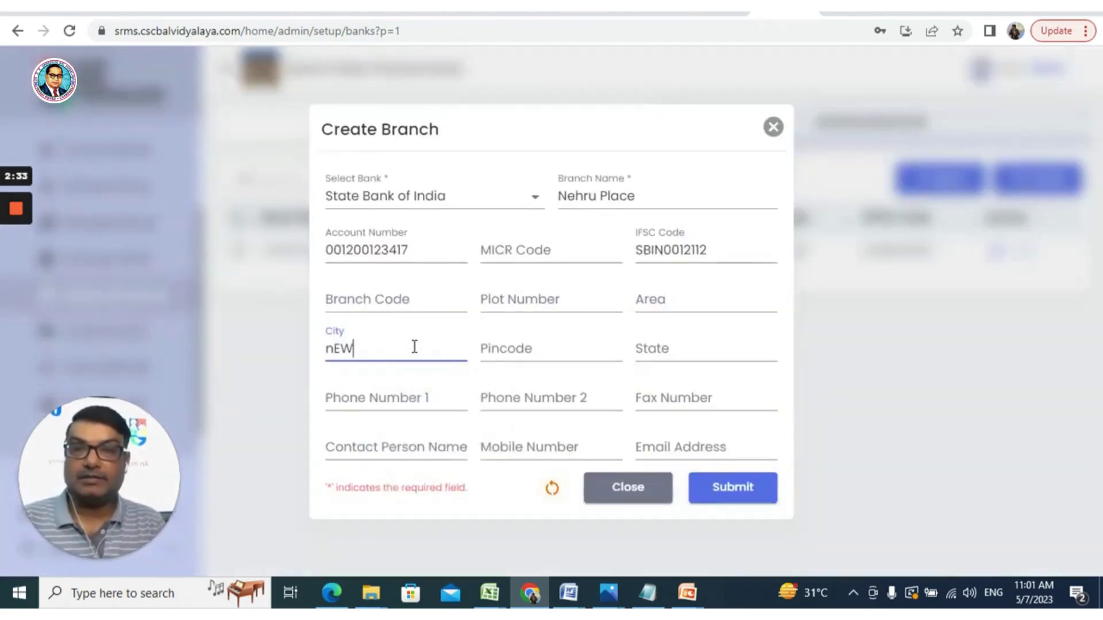
pyautogui.press('BackSpace')
pyautogui.press('BackSpace')
pyautogui.press('BackSpace')
pyautogui.press('BackSpace')
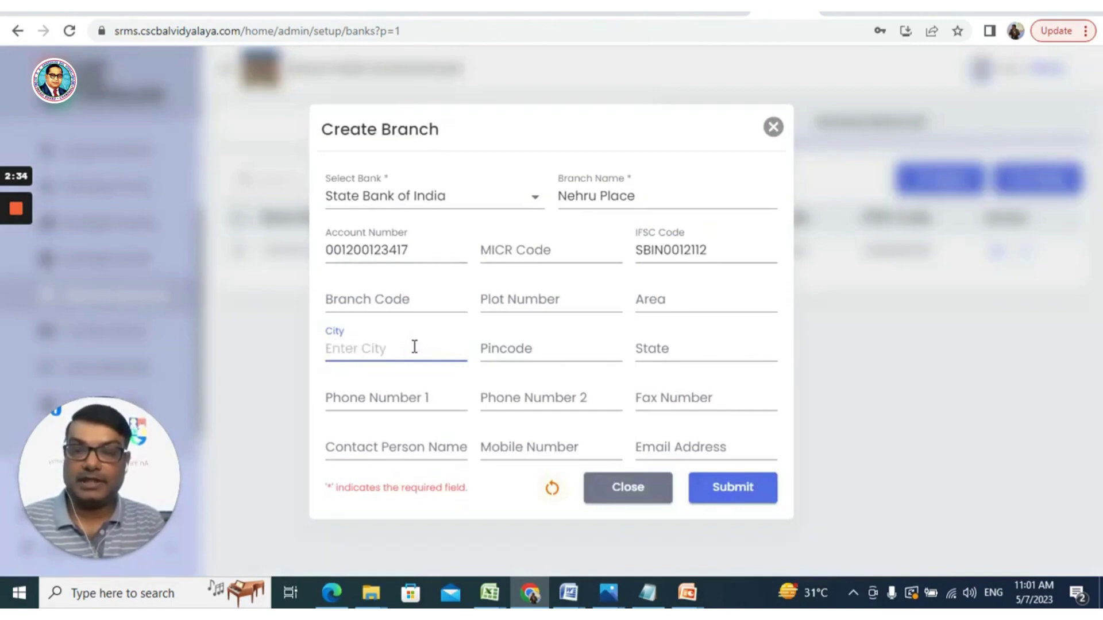
pyautogui.write('New ')
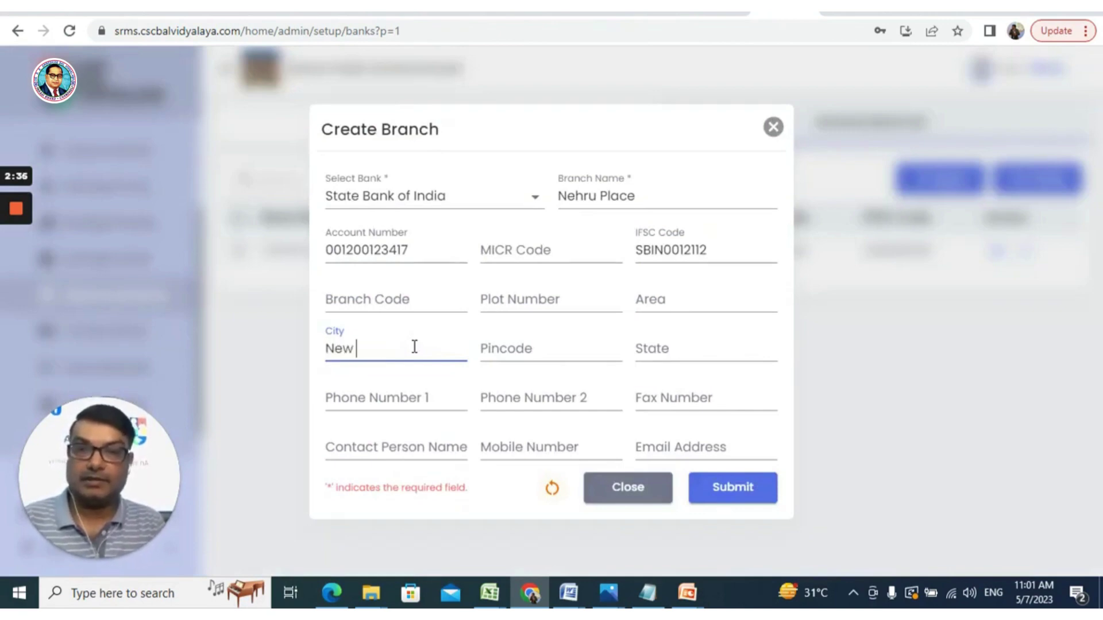
pyautogui.write('Delhi')
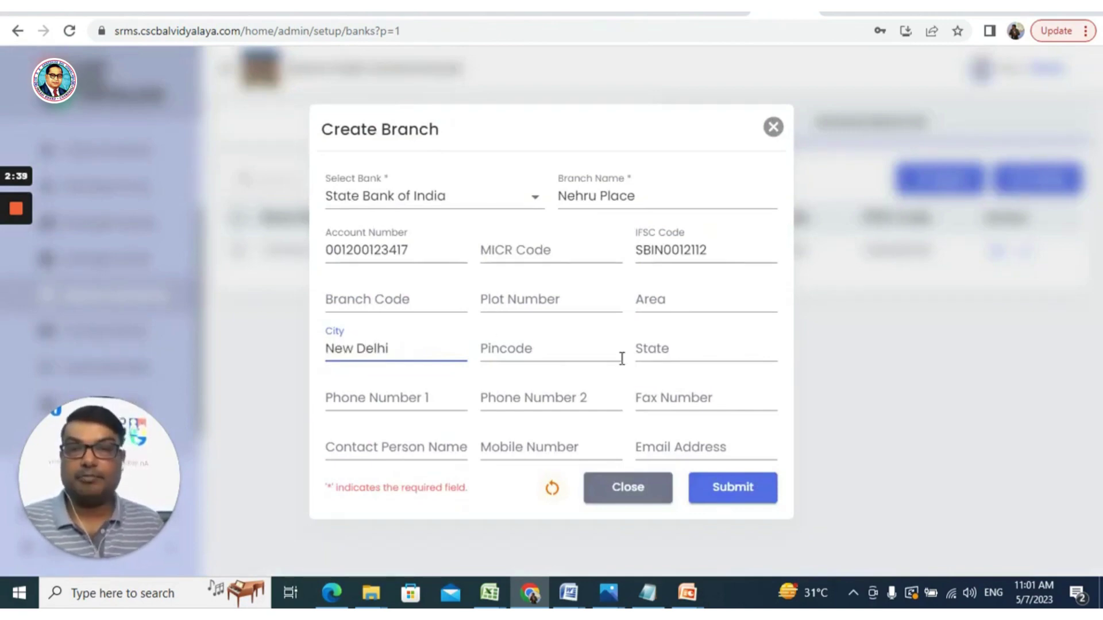
pyautogui.click(674, 353)
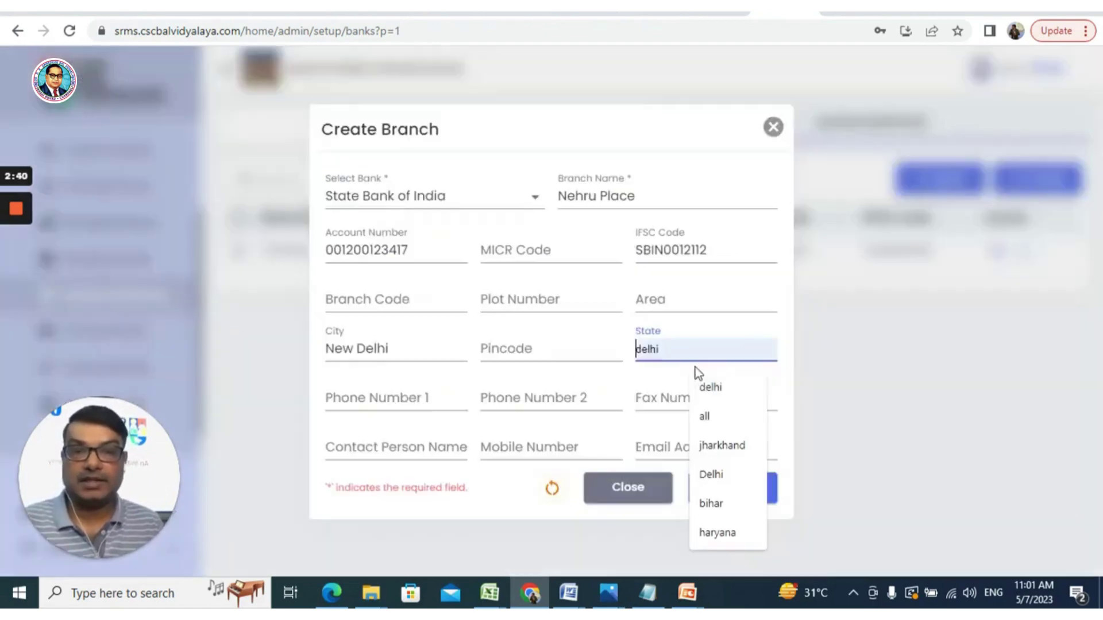
pyautogui.press('Escape')
pyautogui.write('Del')
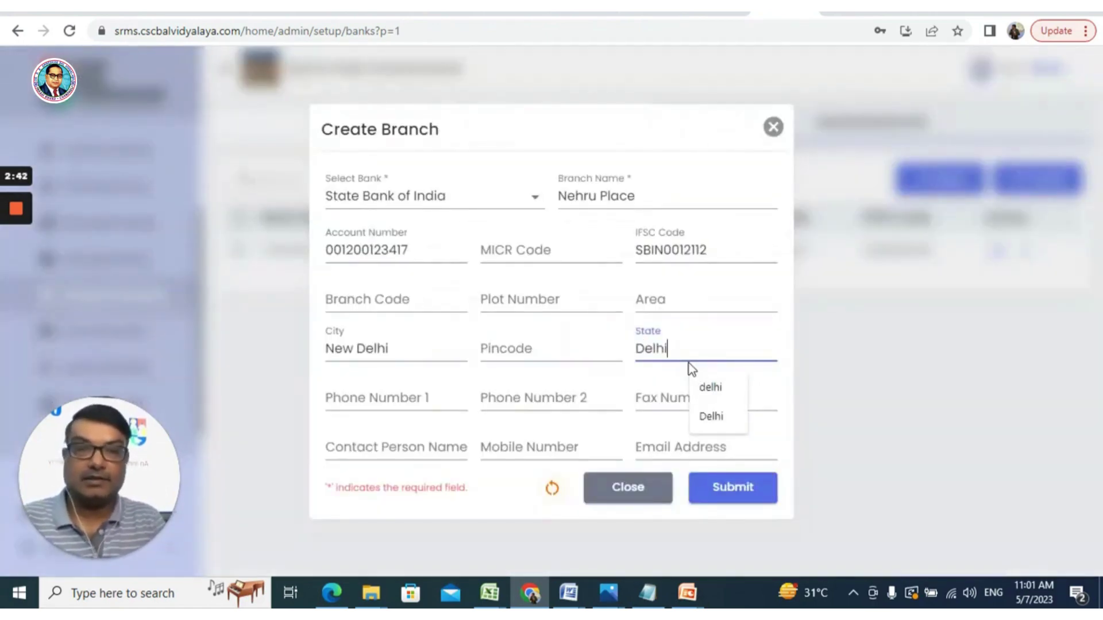
pyautogui.write('hi')
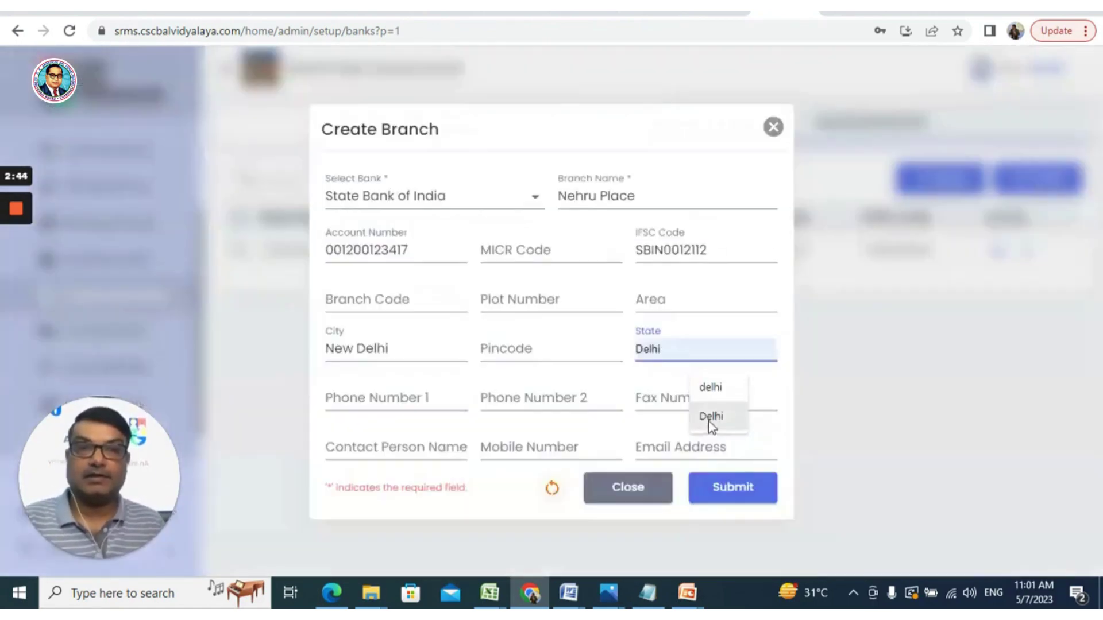
pyautogui.click(709, 421)
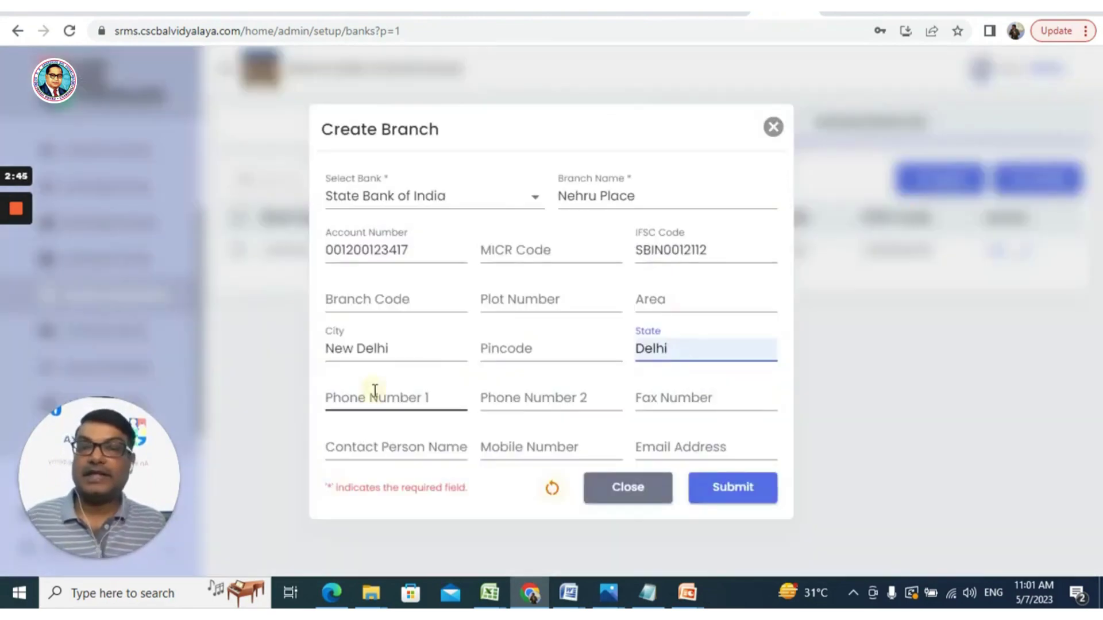
pyautogui.click(374, 397)
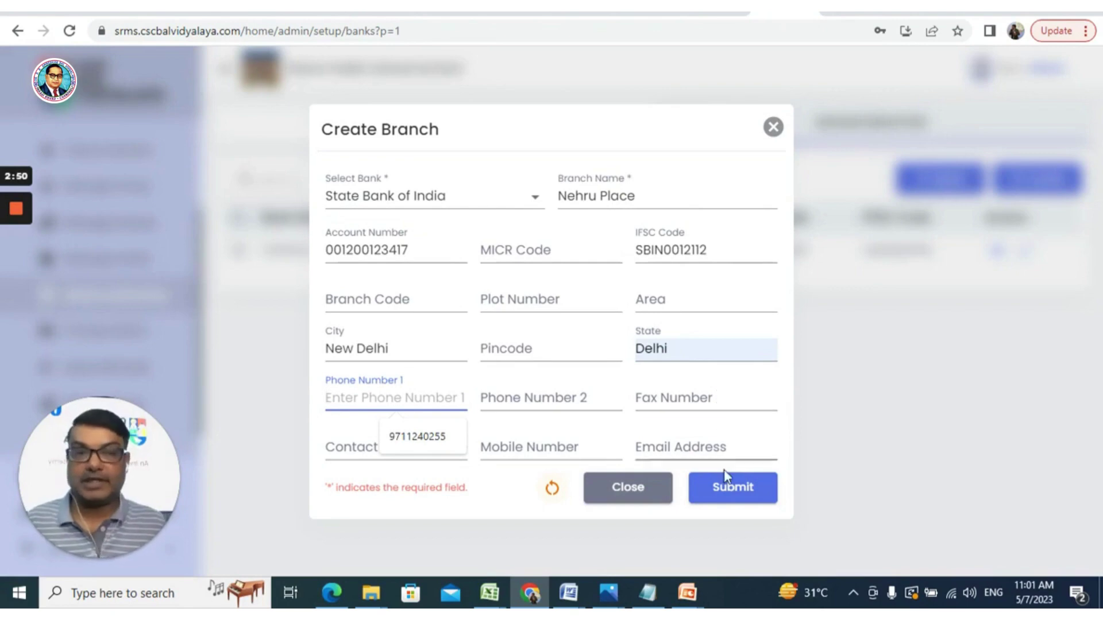
pyautogui.click(746, 493)
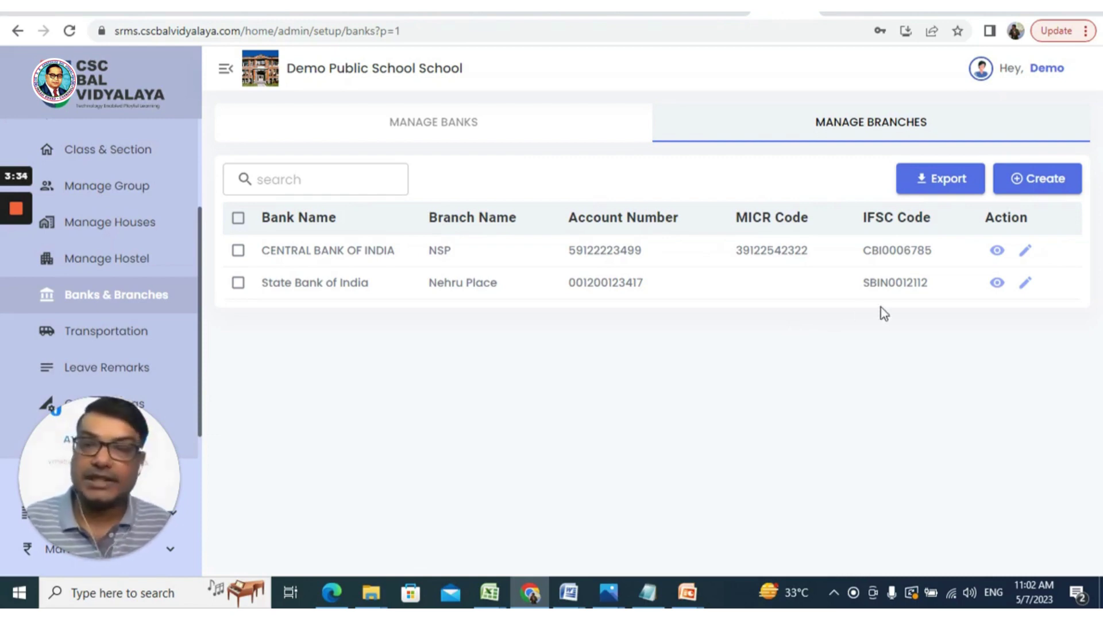
# Check the branch table for the State Bank of India – Nehru Place row
pyautogui.click(15, 205)
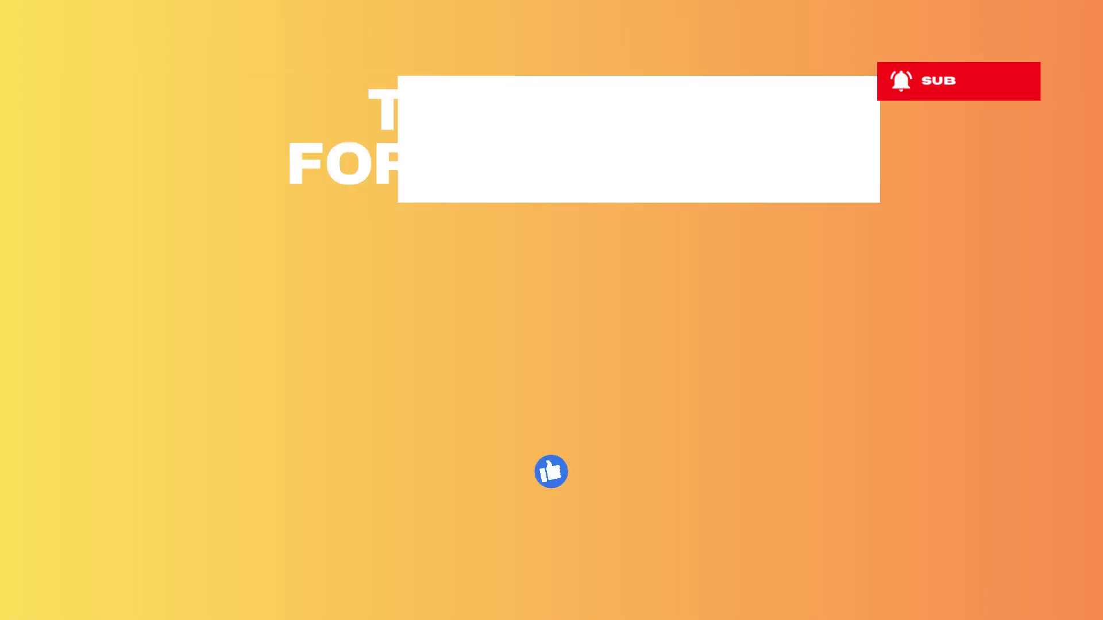